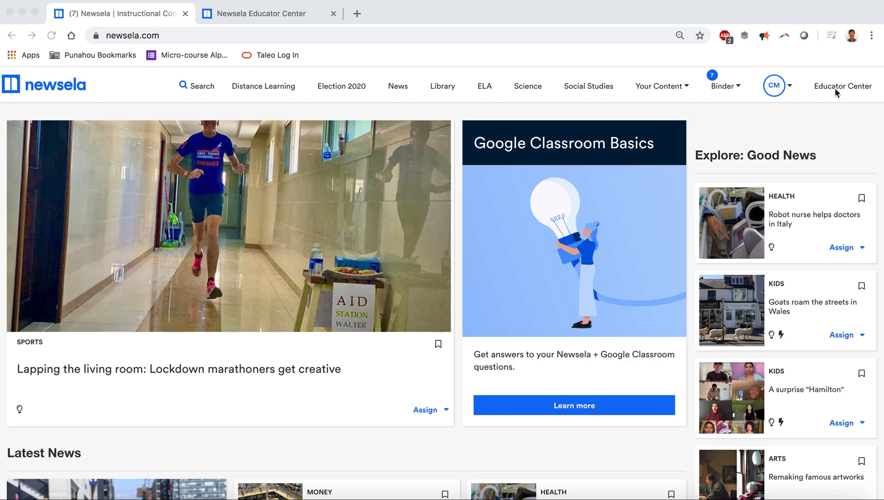
# Open the Newsela Educator Center and search it for "April".
pyautogui.click(814, 89)
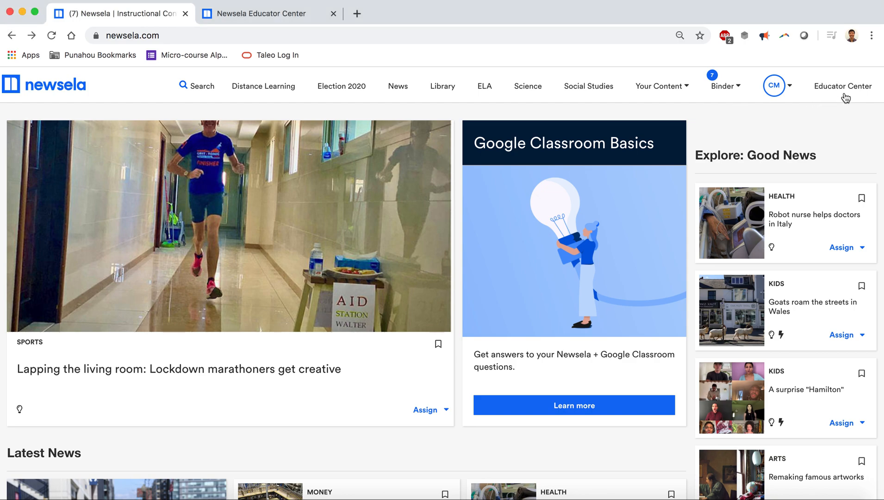
pyautogui.click(831, 92)
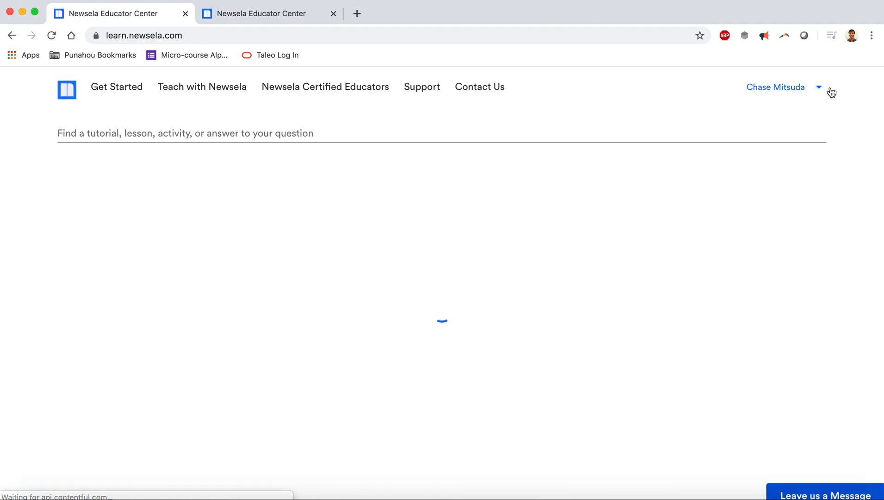
pyautogui.click(134, 130)
pyautogui.write('April')
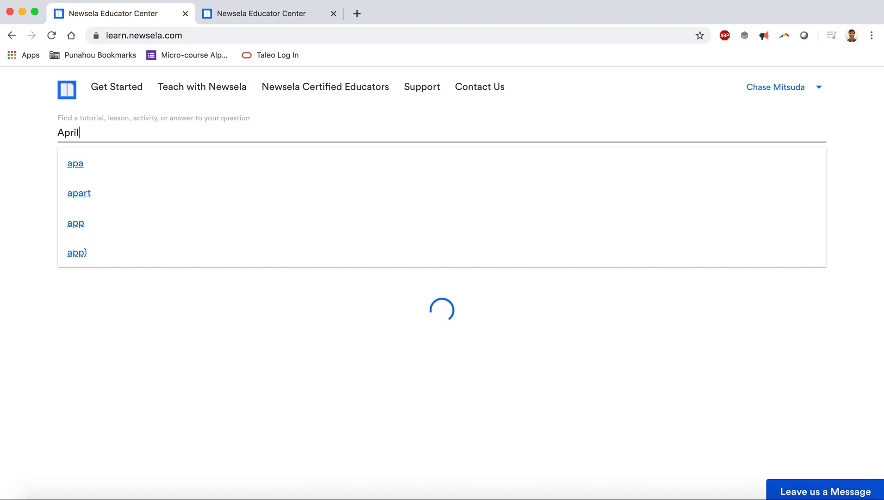
pyautogui.press('Return')
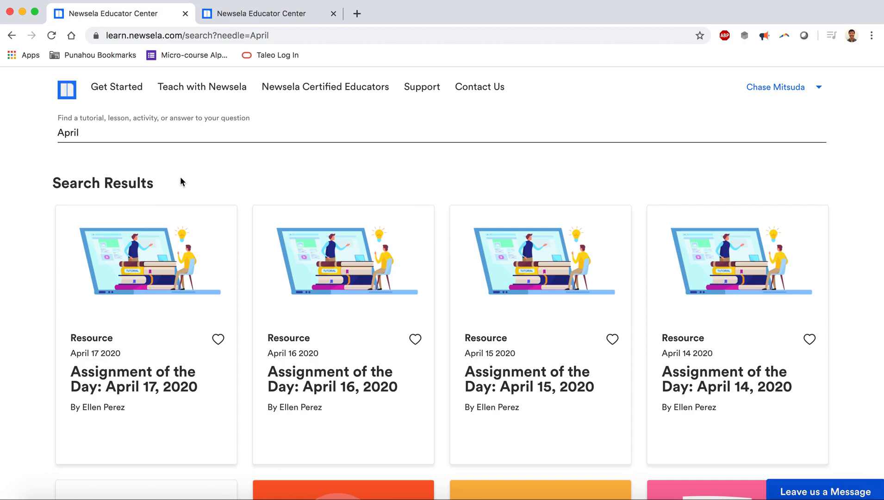
# Find the "Assignment of the Day: April 17, 2020" resource in the search results and open its ready-made assignment.
pyautogui.scroll(-2, 274, 308)
pyautogui.scroll(-5, 274, 308)
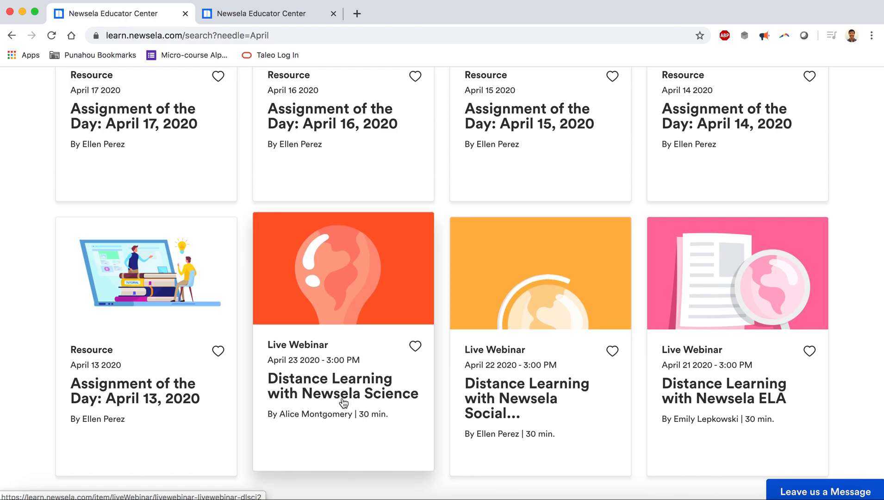
pyautogui.scroll(2, 350, 406)
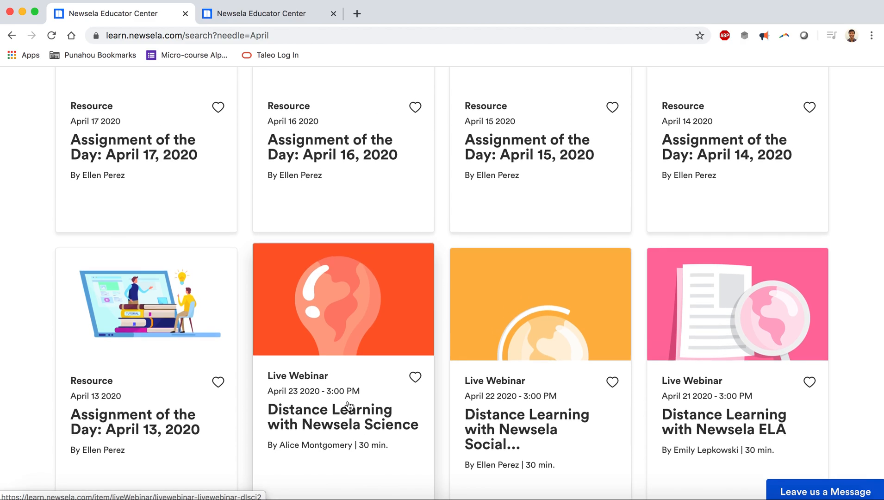
pyautogui.scroll(4, 350, 406)
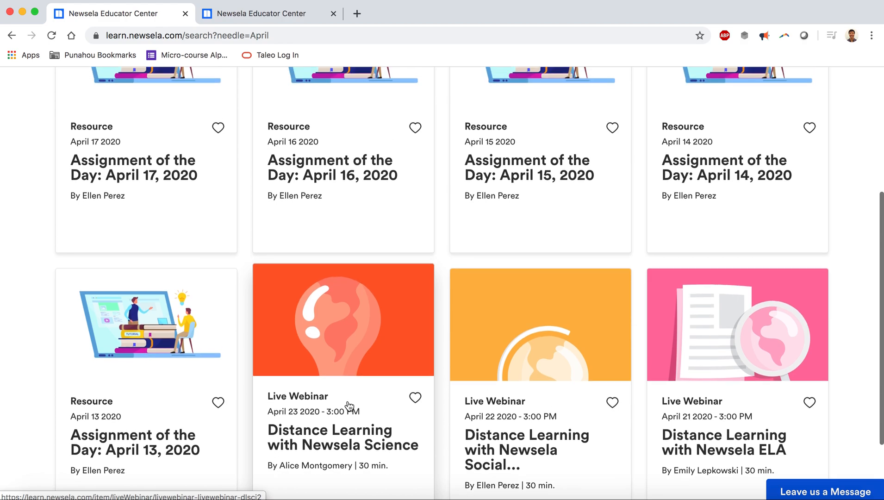
pyautogui.scroll(-2, 350, 406)
pyautogui.scroll(-1, 349, 405)
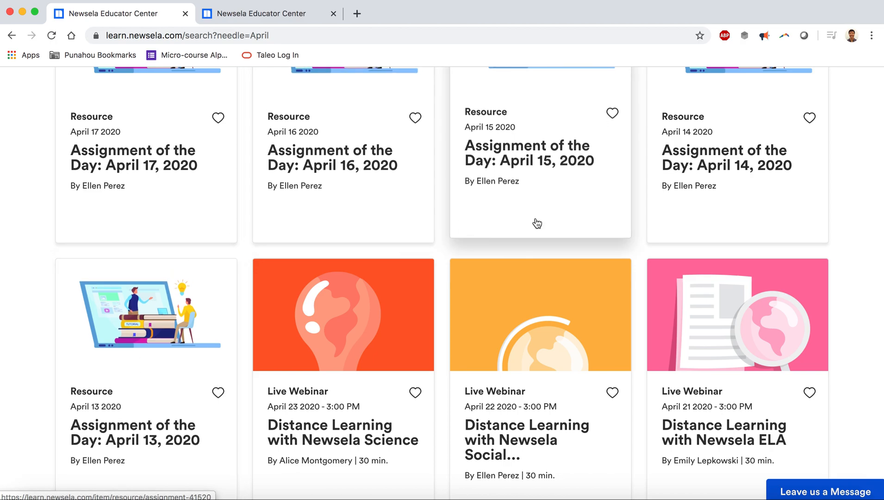
pyautogui.scroll(3, 457, 214)
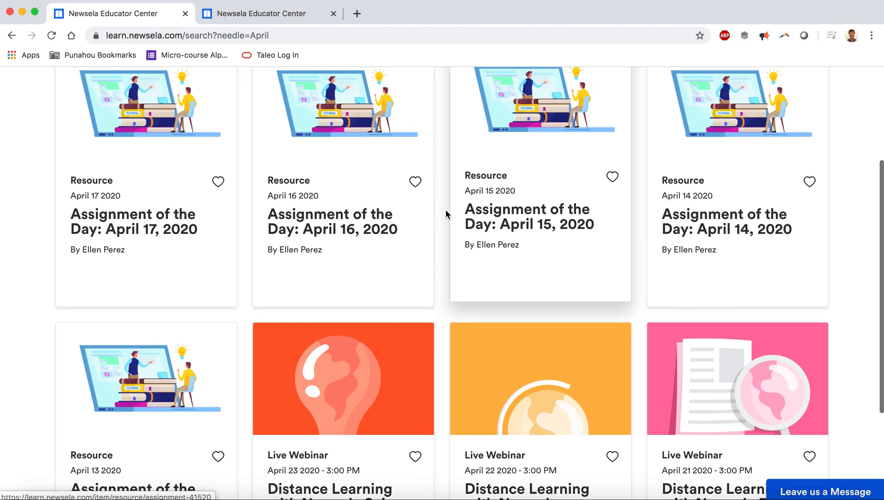
pyautogui.click(139, 228)
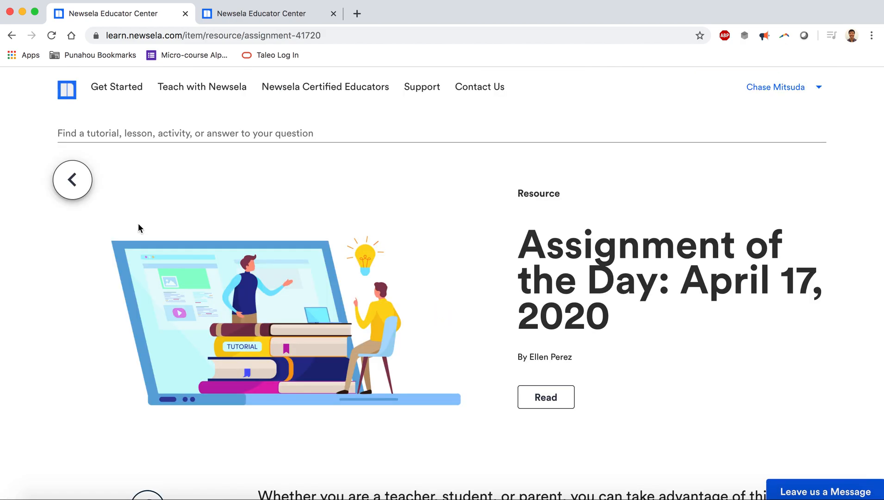
pyautogui.scroll(-1, 462, 301)
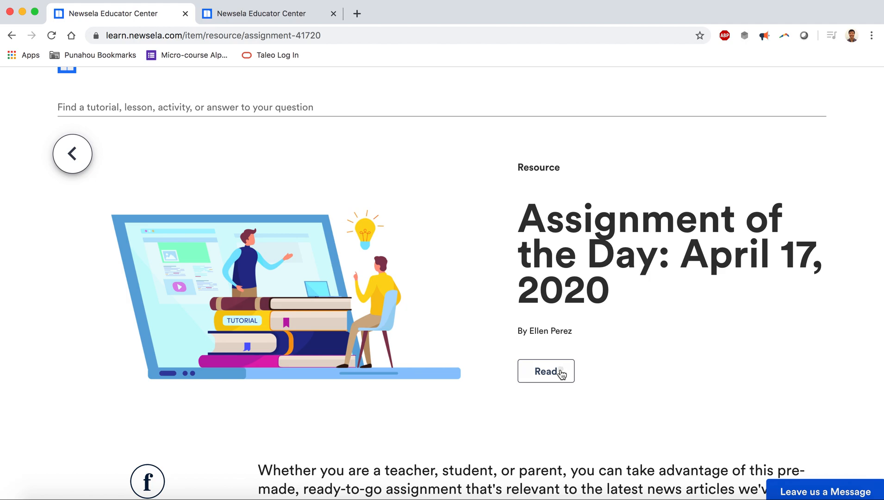
pyautogui.click(546, 371)
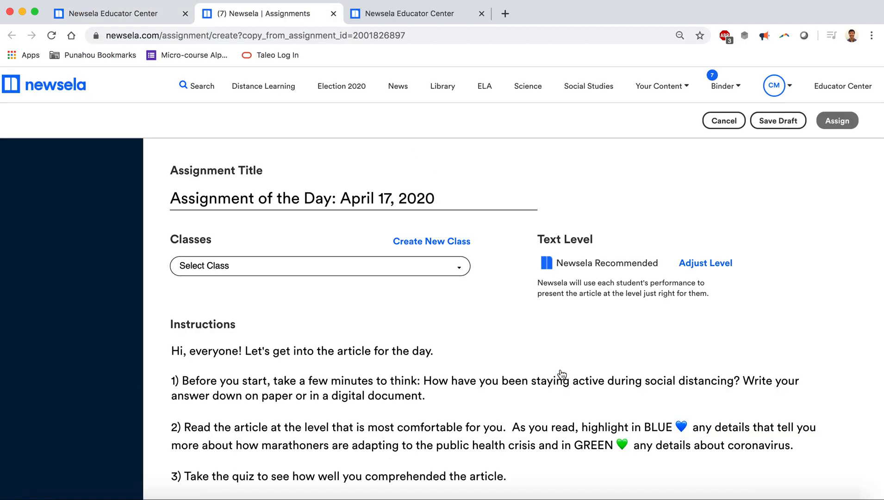
# Change the date in the assignment title so it reads "Assignment of the Day: April 22, 2020".
pyautogui.scroll(-1, 498, 387)
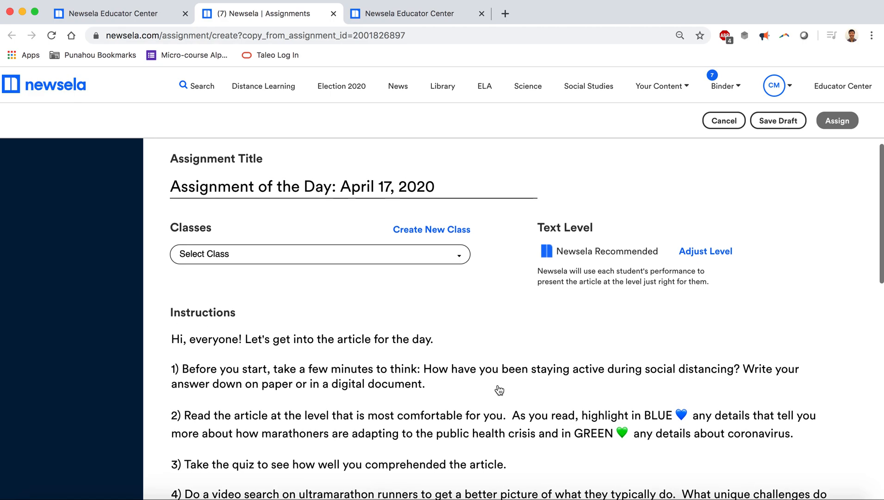
pyautogui.scroll(1, 498, 390)
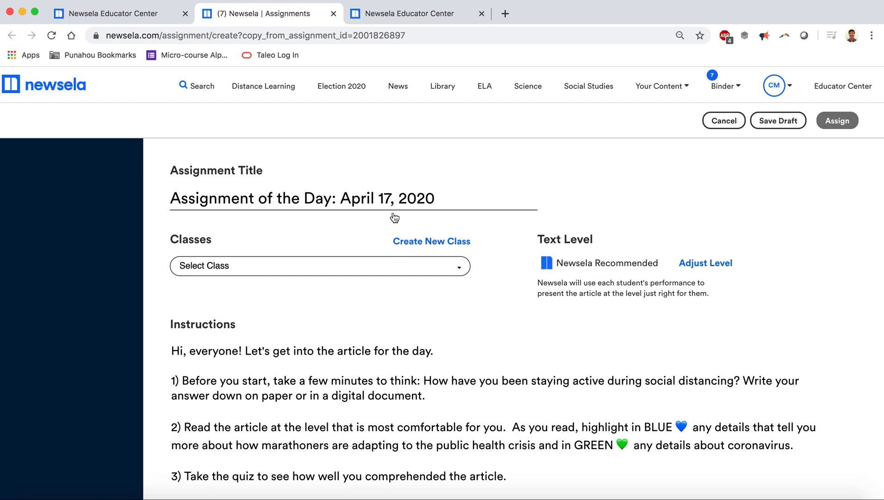
pyautogui.click(391, 199)
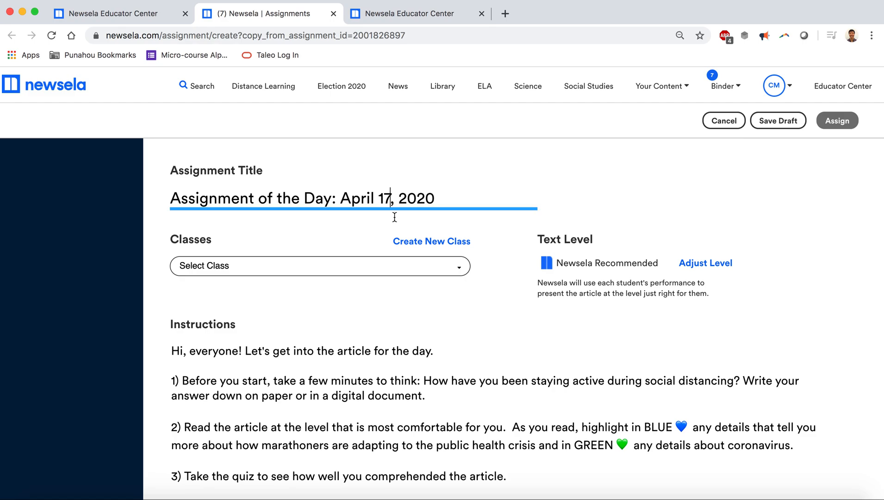
pyautogui.press('BackSpace')
pyautogui.press('BackSpace')
pyautogui.write('22')
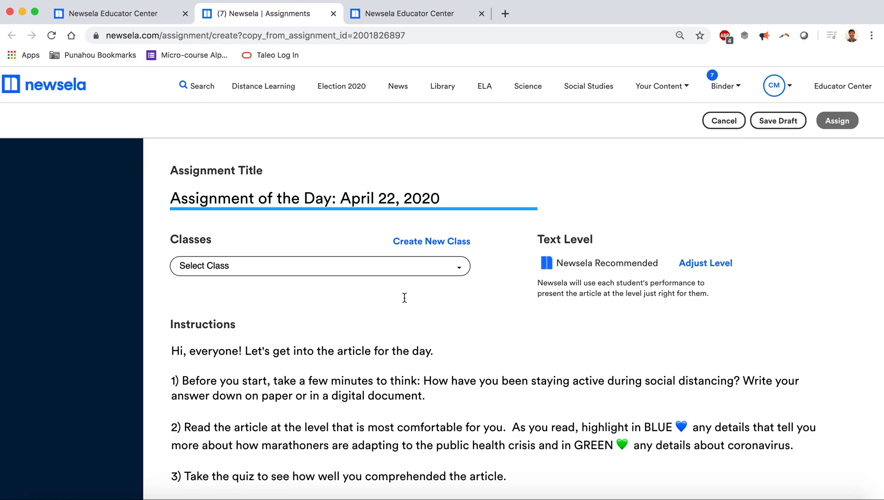
# Select English Period 1 and English Period 2 as the classes for the assignment.
pyautogui.scroll(-1, 404, 297)
pyautogui.click(459, 236)
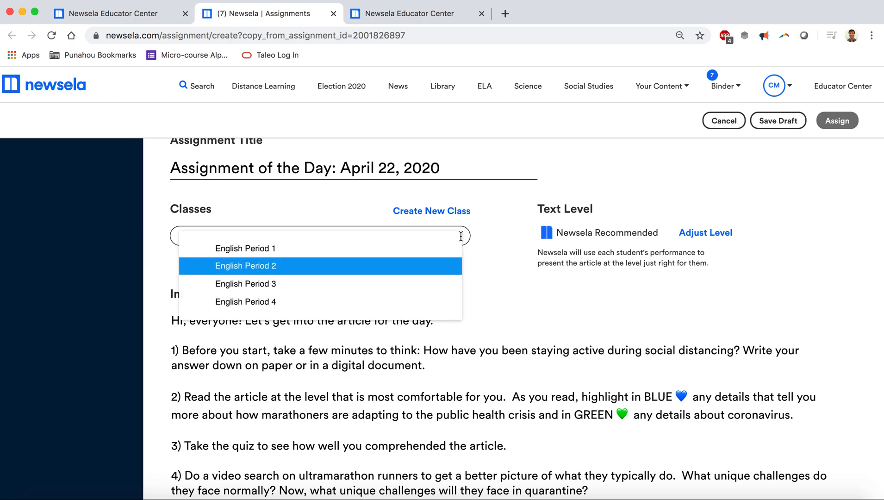
pyautogui.click(407, 245)
pyautogui.click(388, 264)
pyautogui.click(494, 279)
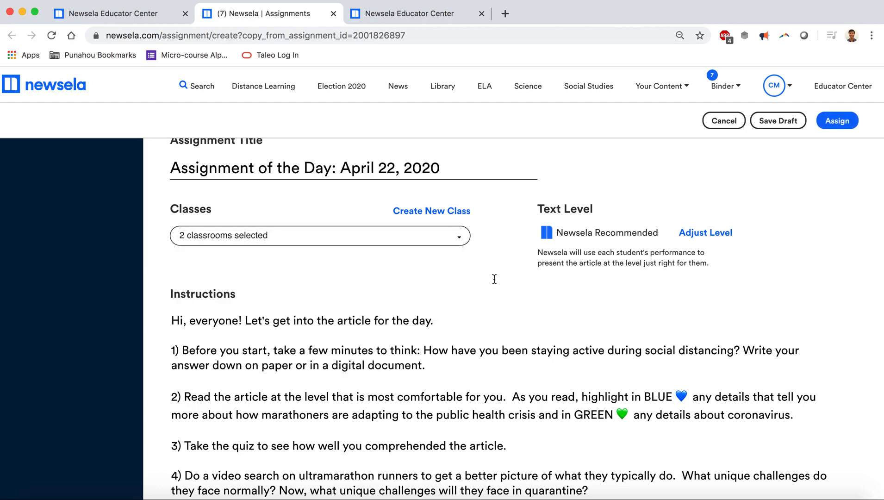
# Review the assignment's instructions, including the BLUE highlighting task in item 2 and the closing paragraph about sharing exercises.
pyautogui.scroll(-3, 443, 317)
pyautogui.scroll(-3, 443, 317)
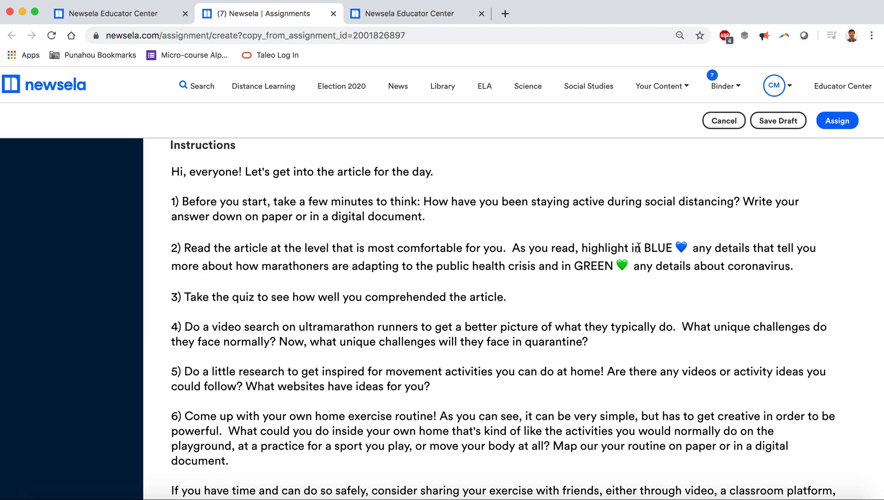
pyautogui.moveTo(644, 247); pyautogui.dragTo(673, 248)
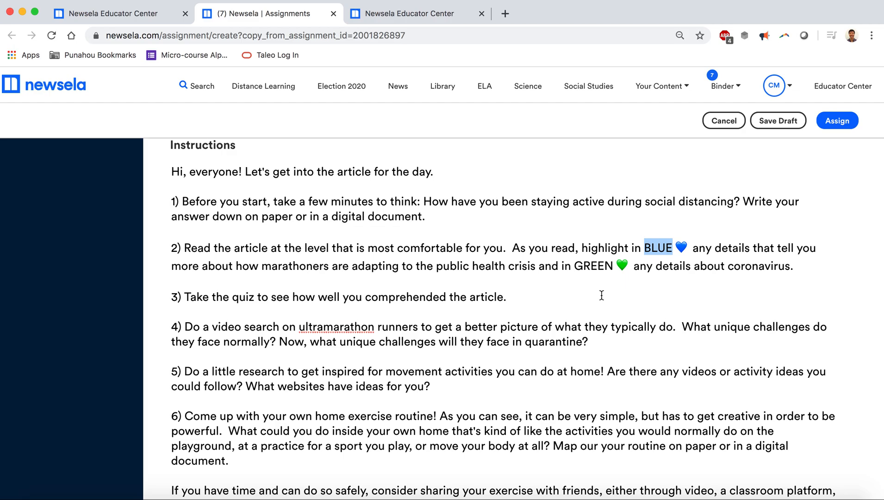
pyautogui.scroll(-5, 601, 294)
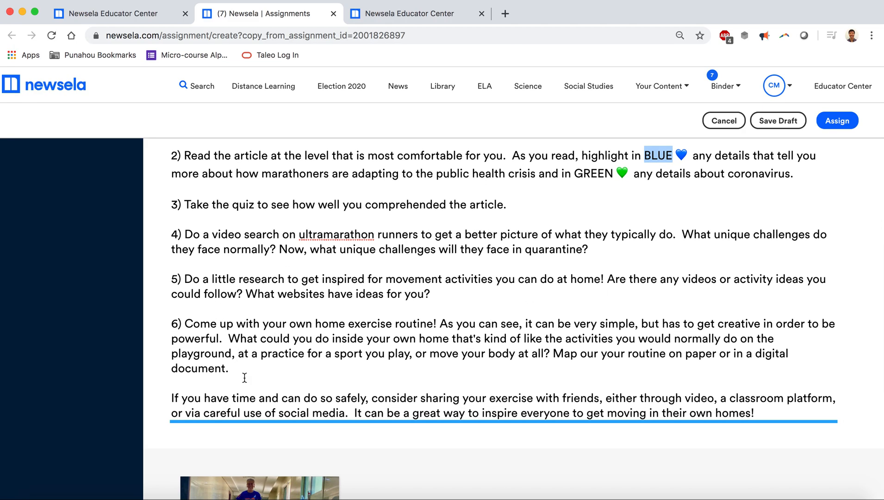
pyautogui.scroll(-1, 244, 377)
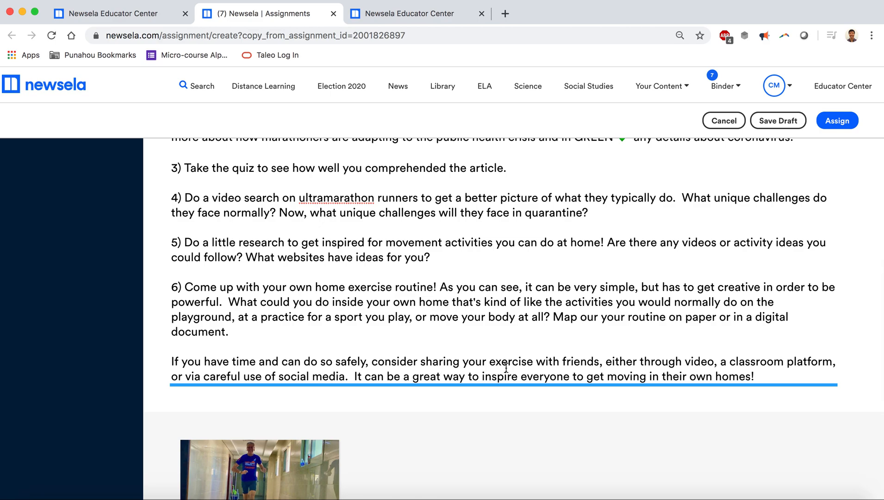
pyautogui.scroll(-1, 506, 368)
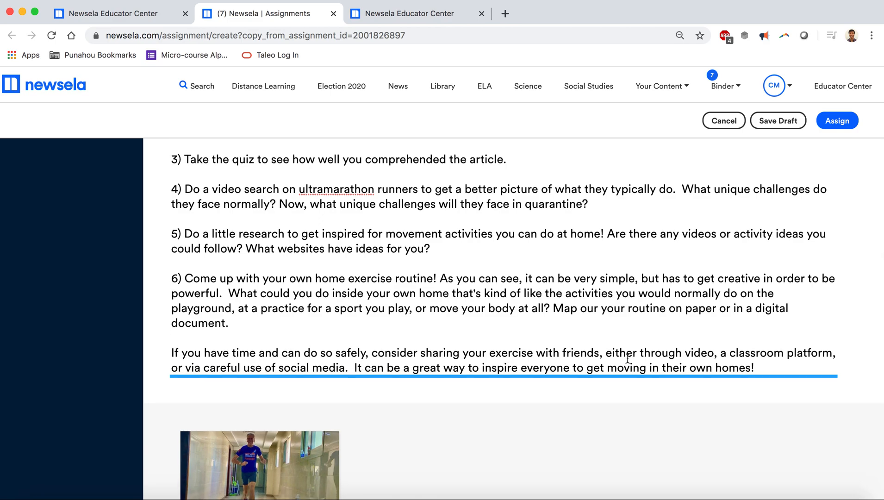
pyautogui.scroll(1, 628, 359)
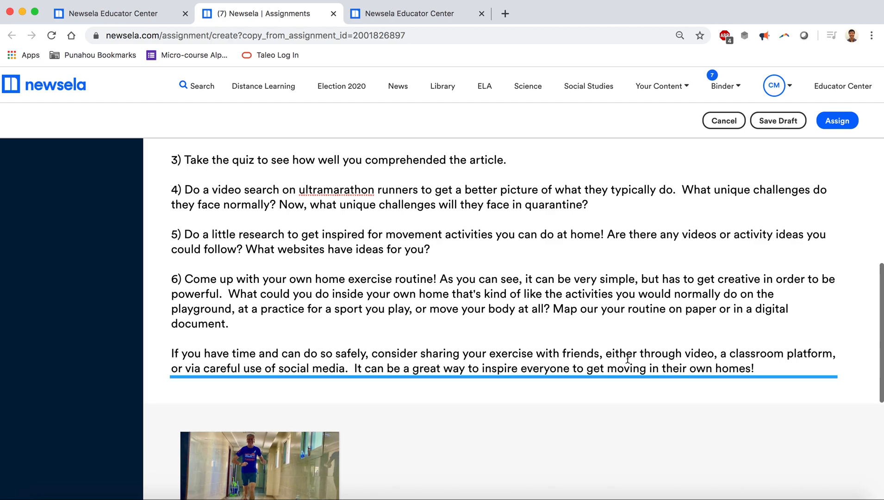
pyautogui.scroll(-1, 582, 360)
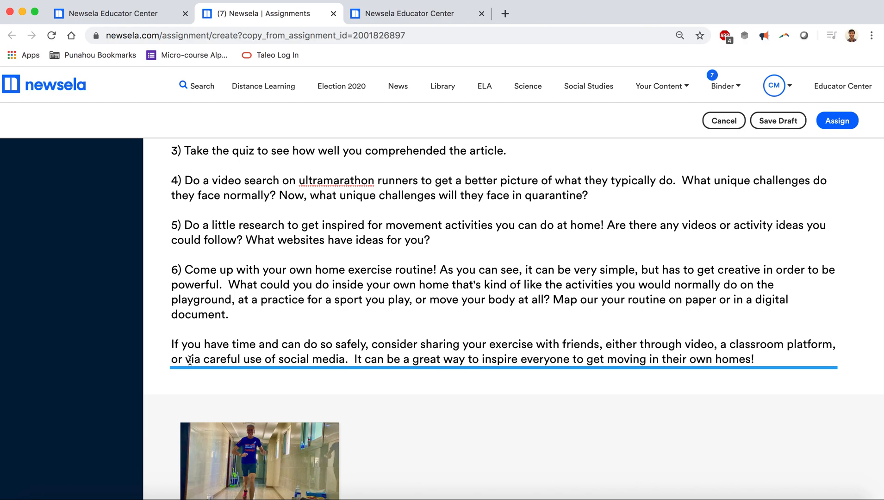
# Insert "7) Upload a video of you safely exercising on to our Canvas page." before the closing paragraph of the instructions.
pyautogui.write('7) Upload a video of')
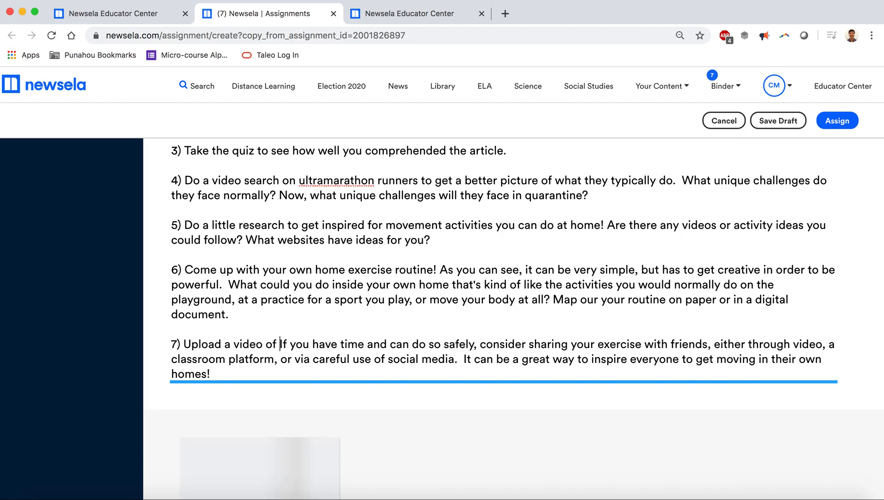
pyautogui.write(' you saf')
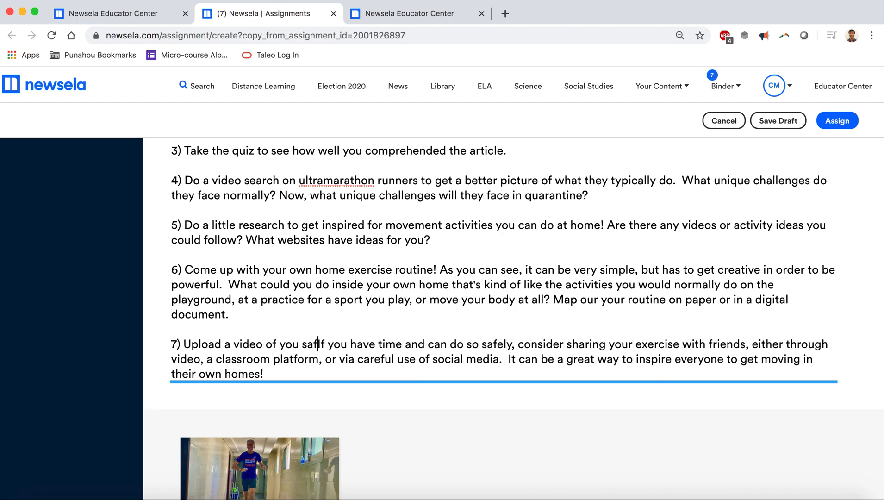
pyautogui.write('ely exer')
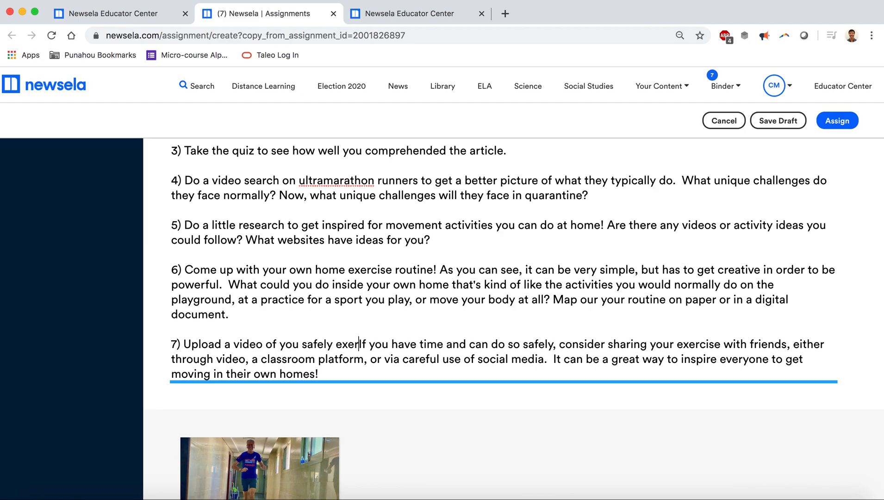
pyautogui.write('cising on to our Canv')
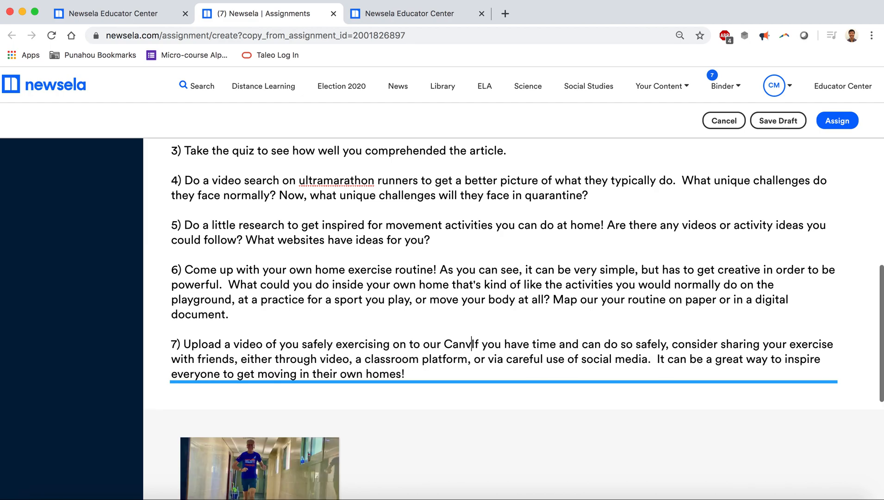
pyautogui.write('as page')
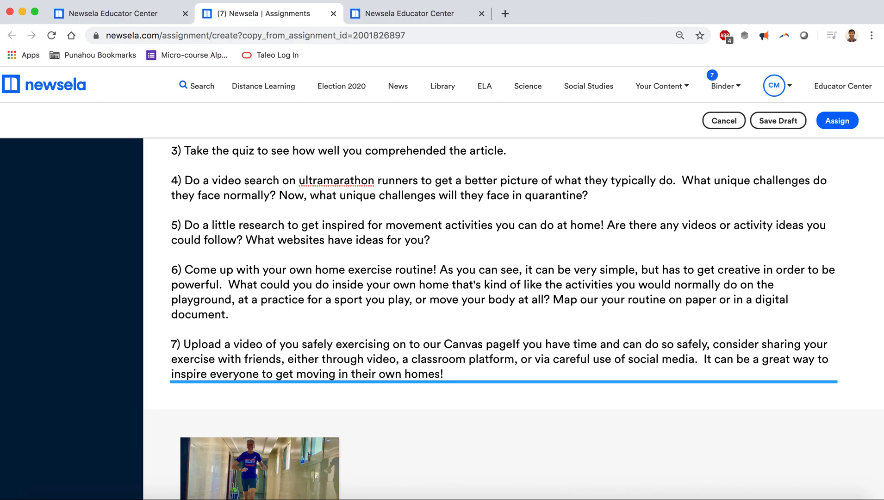
pyautogui.write('.')
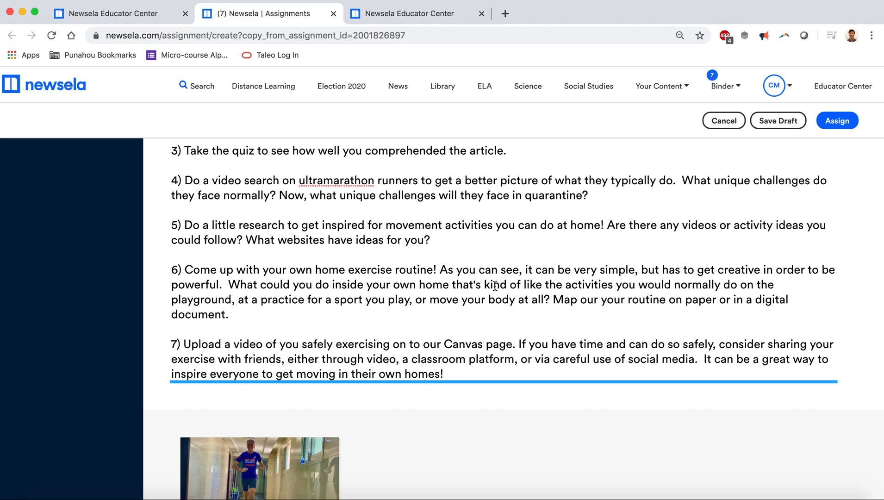
# Save the assignment as a draft and reopen the April 22, 2020 draft from the Binder's assignment list.
pyautogui.scroll(5, 495, 285)
pyautogui.scroll(2, 495, 285)
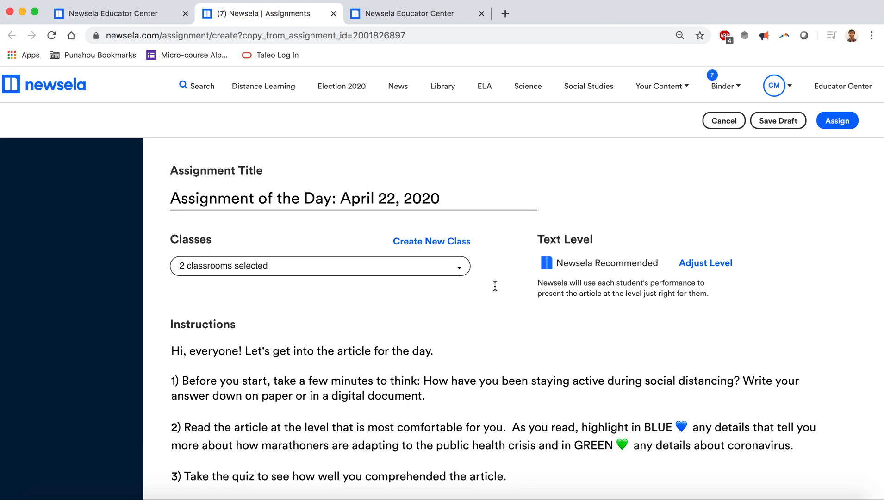
pyautogui.click(776, 121)
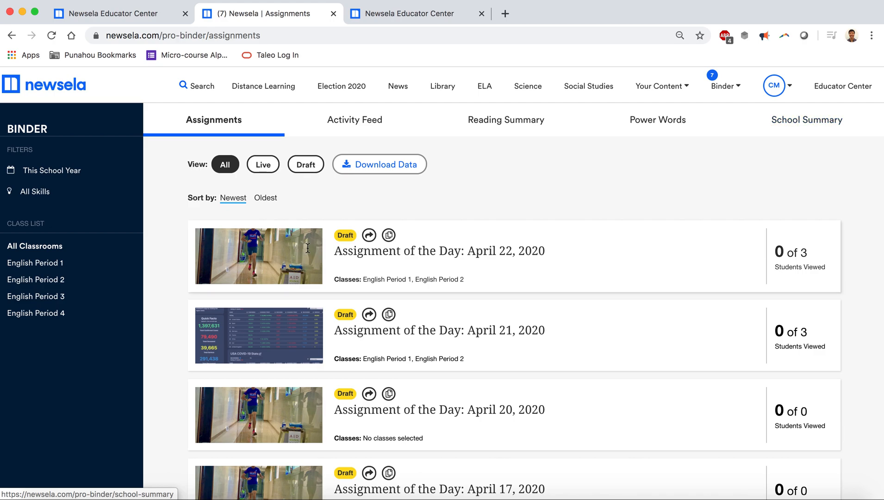
pyautogui.click(307, 249)
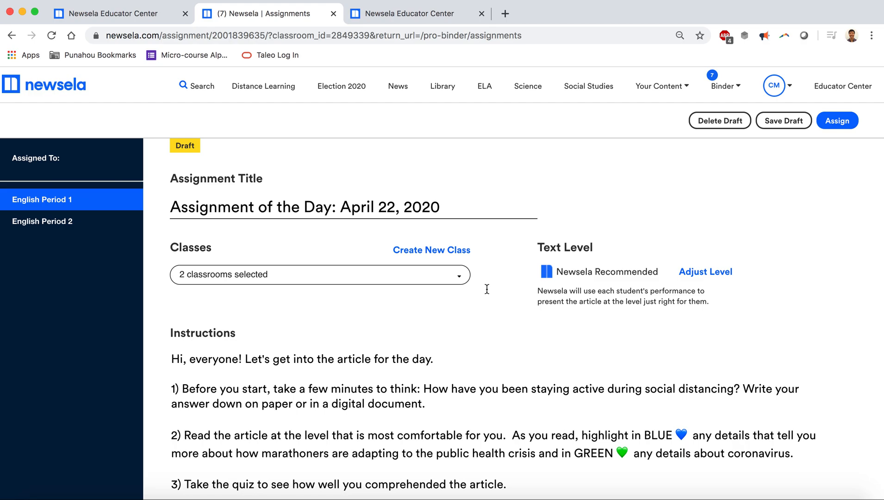
pyautogui.scroll(-5, 432, 339)
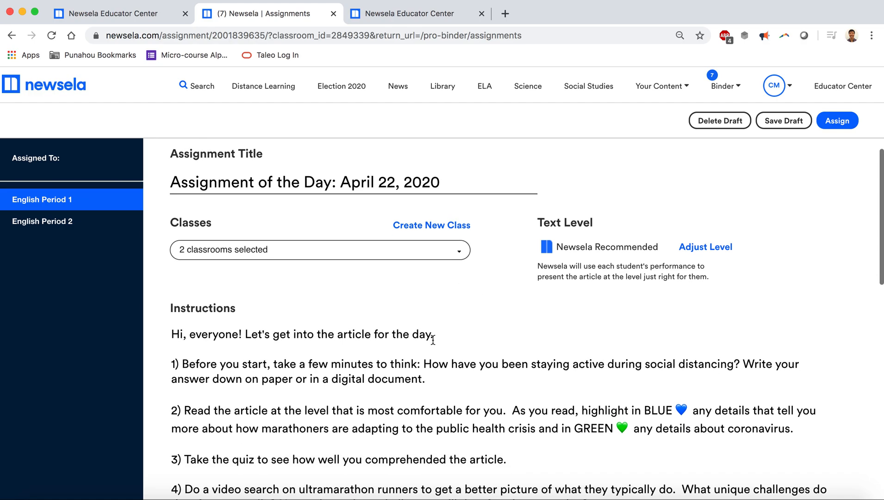
# Review the reopened draft's full instructions, including added item 7, the attached marathoners article, and the title and class settings.
pyautogui.scroll(-6, 433, 340)
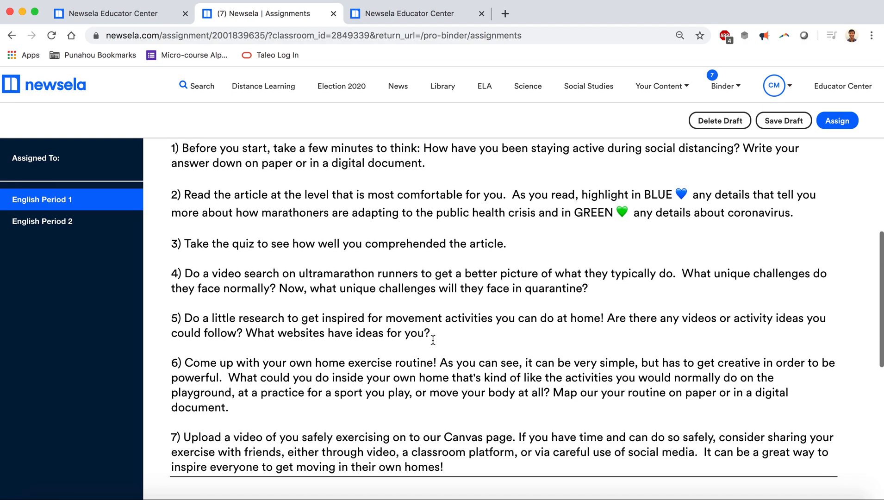
pyautogui.scroll(-4, 432, 340)
pyautogui.scroll(-7, 433, 339)
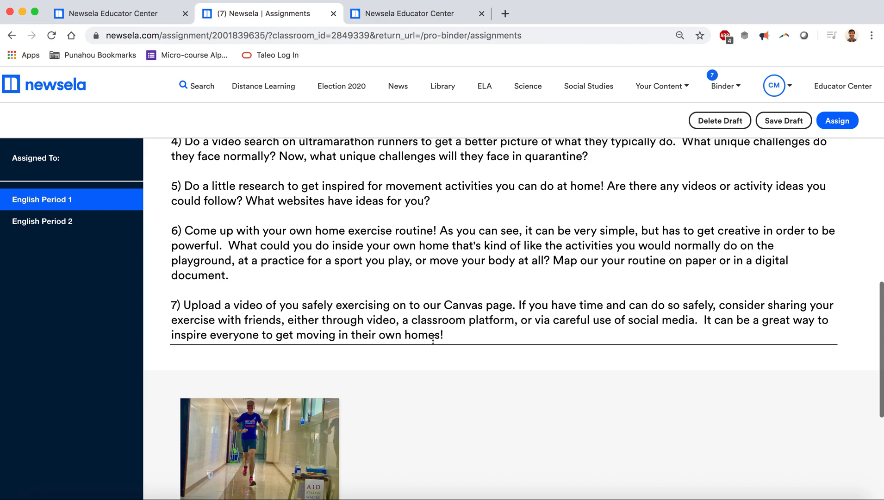
pyautogui.scroll(-2, 432, 340)
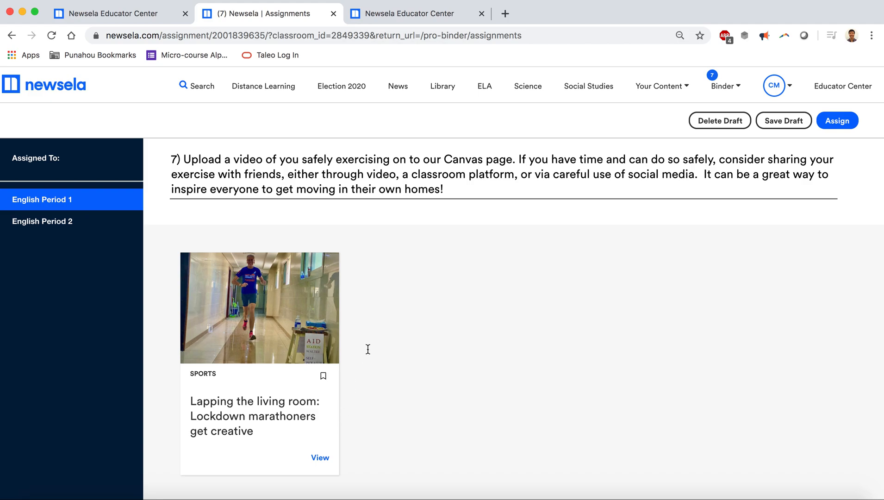
pyautogui.scroll(5, 367, 349)
pyautogui.scroll(1, 368, 348)
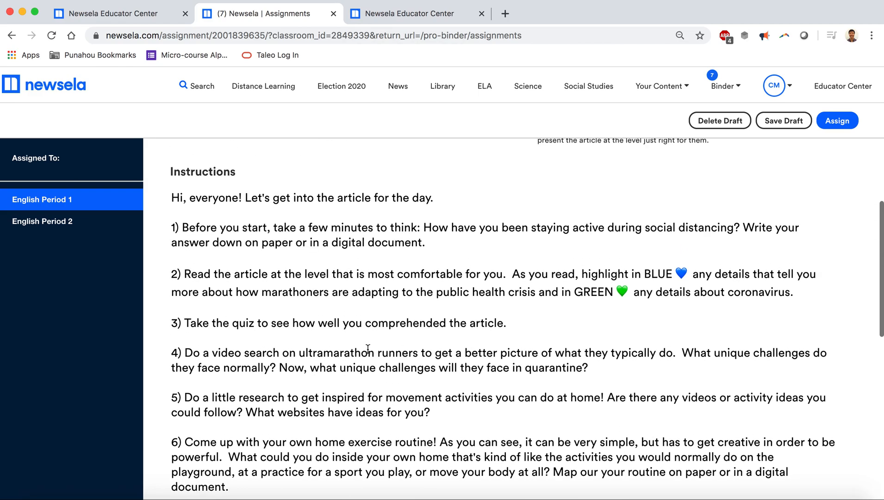
pyautogui.scroll(-2, 368, 349)
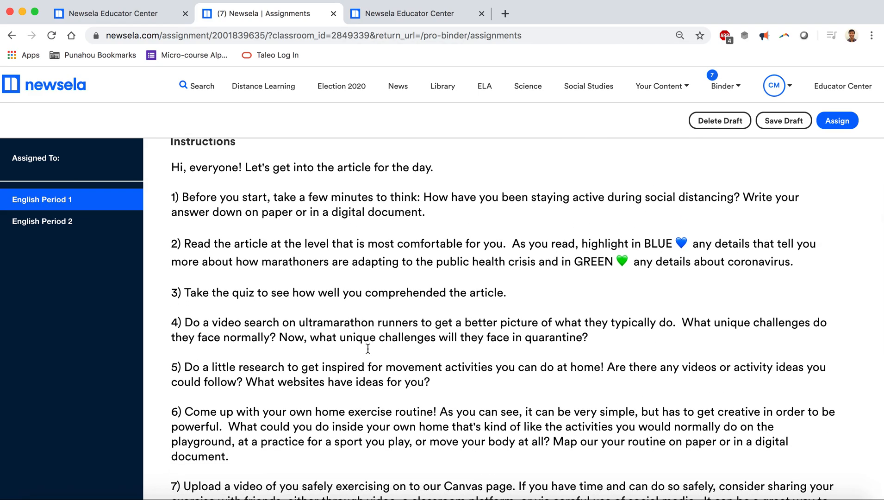
pyautogui.scroll(5, 359, 290)
pyautogui.scroll(3, 359, 291)
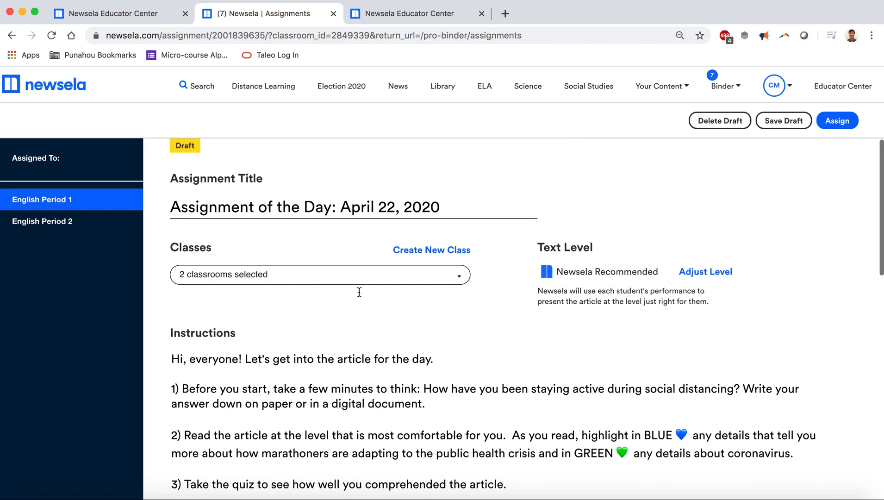